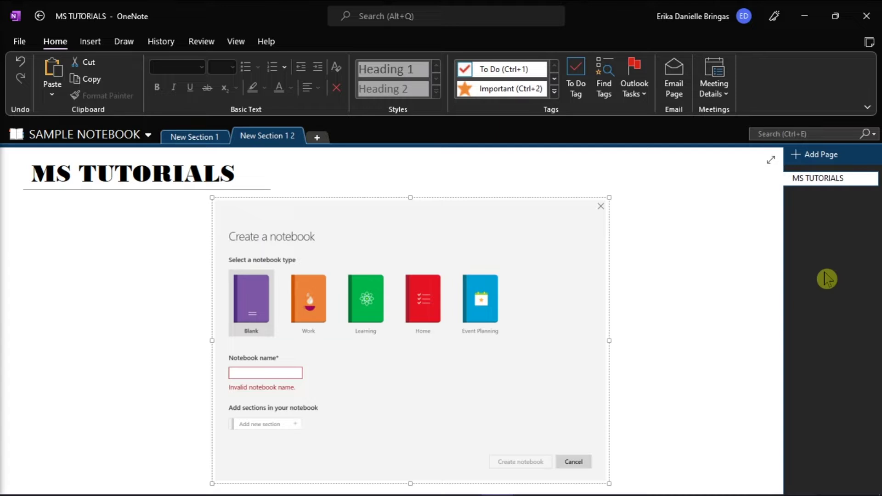
Install the available Office updates from Account > Update Options, then dismiss the completion notice.
left_click(20, 41)
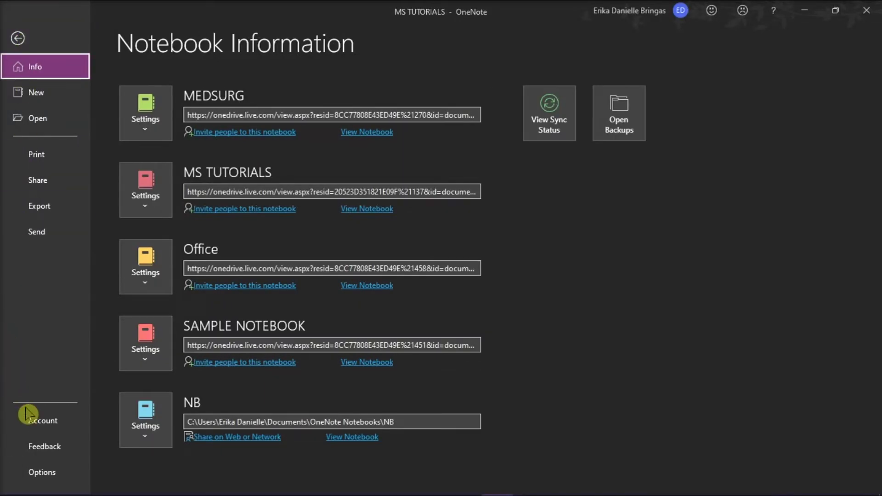
left_click(44, 421)
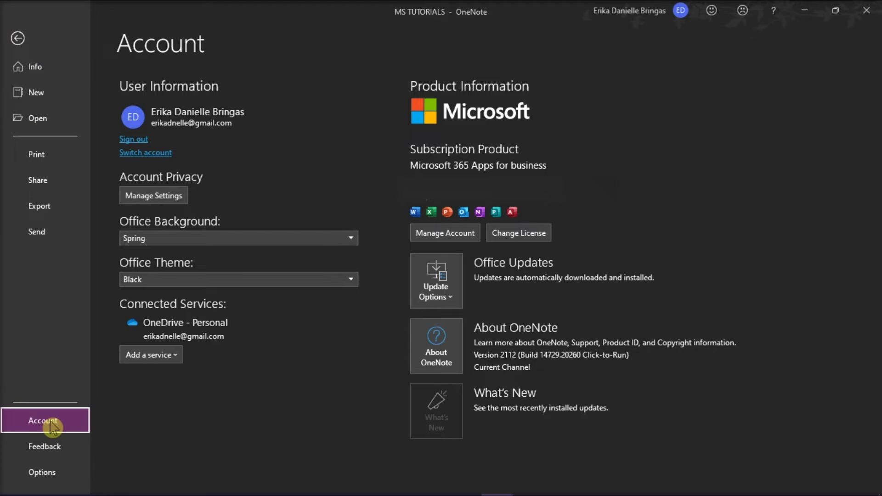
left_click(436, 283)
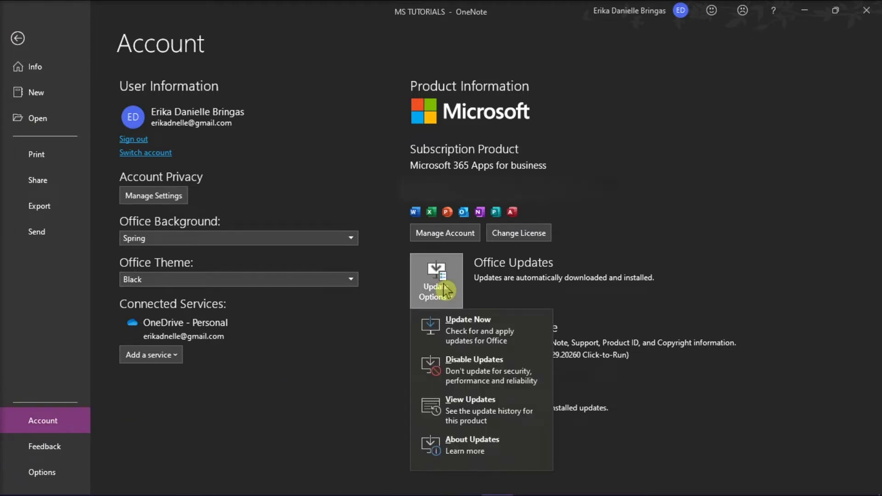
left_click(474, 338)
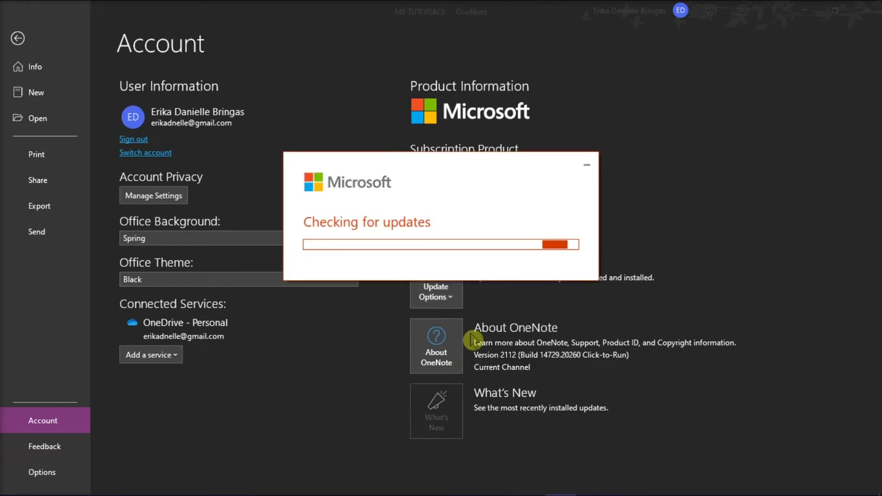
left_click(511, 332)
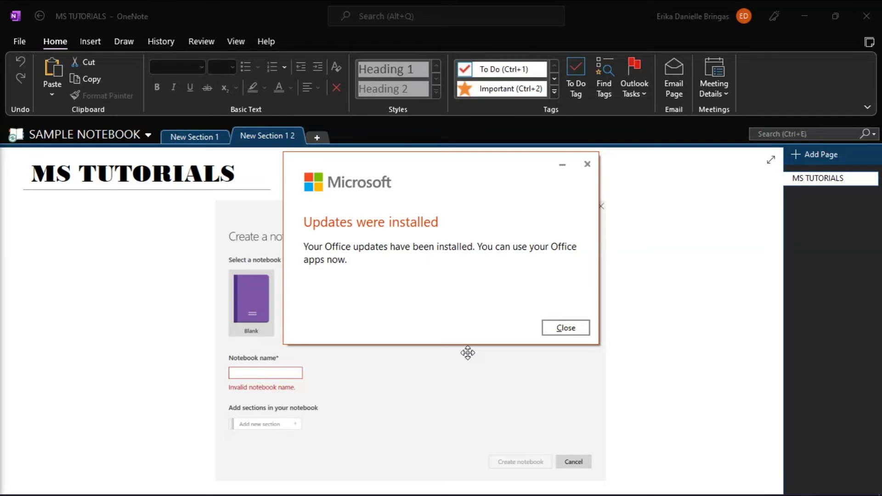
left_click(566, 328)
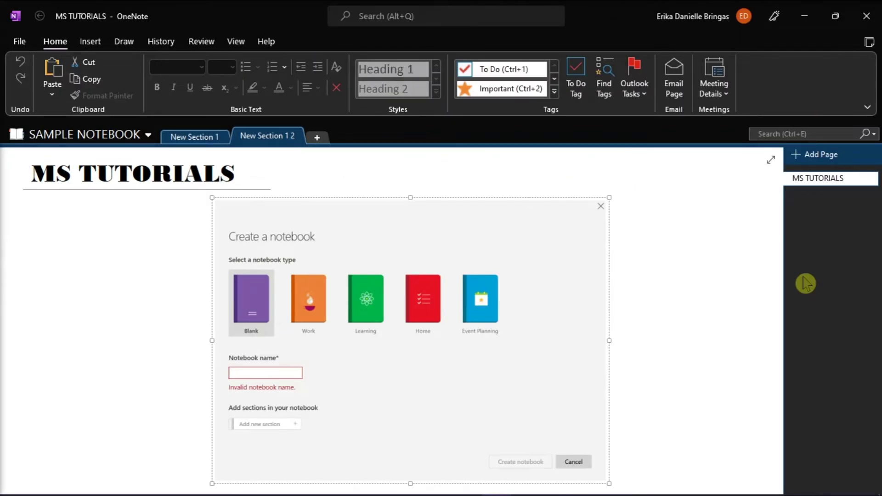
Close OneNote and browse in File Explorer to C:\Users\<user>\AppData\Local.
left_click(866, 16)
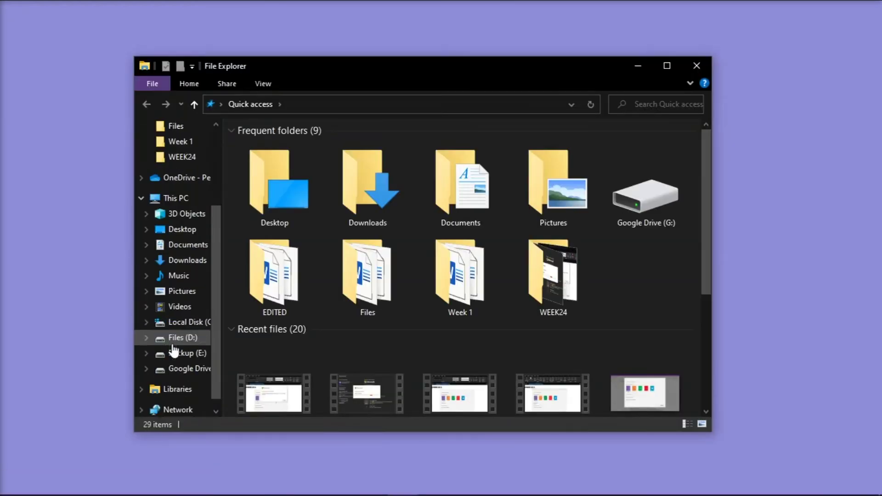
scroll(190, 368, "down", 1)
left_click(191, 307)
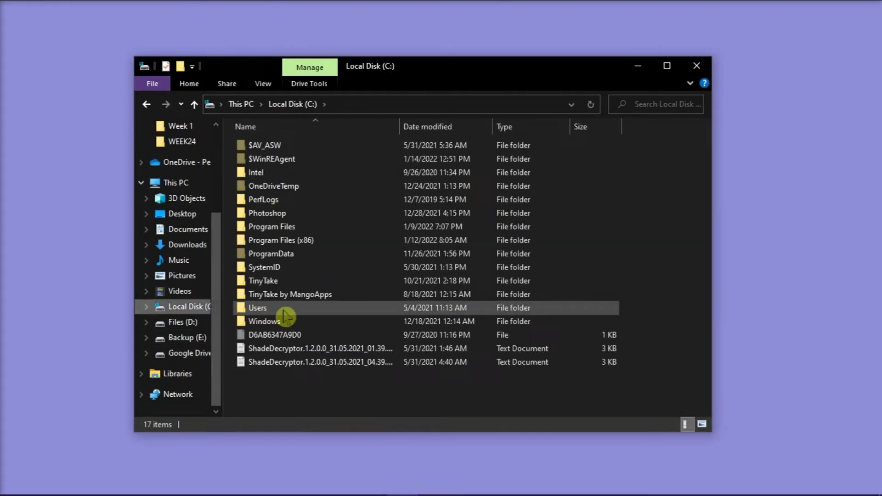
double_click(257, 309)
double_click(323, 166)
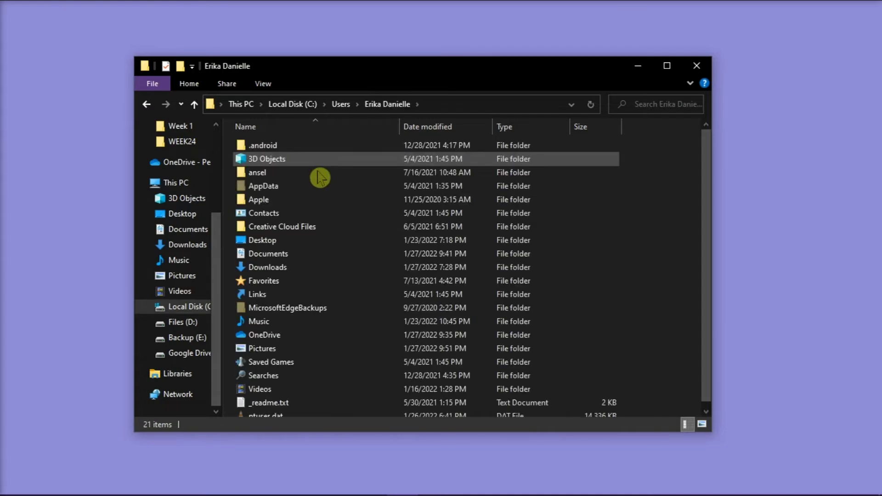
double_click(310, 186)
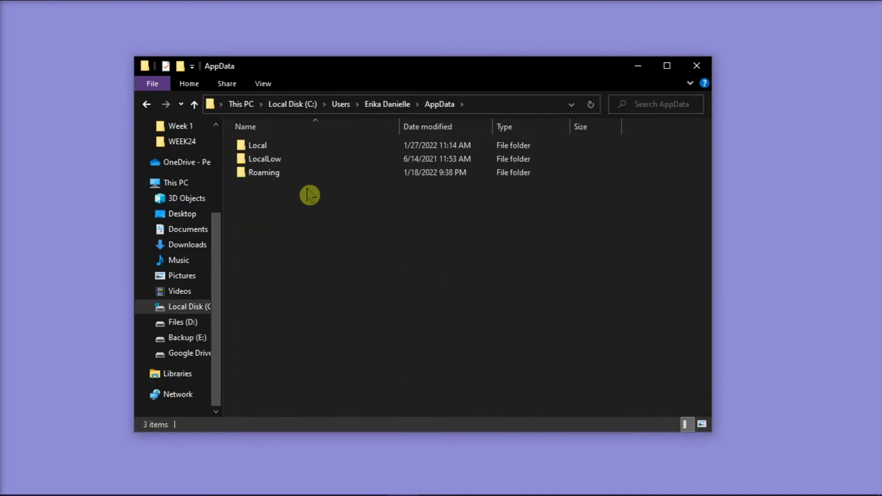
double_click(325, 152)
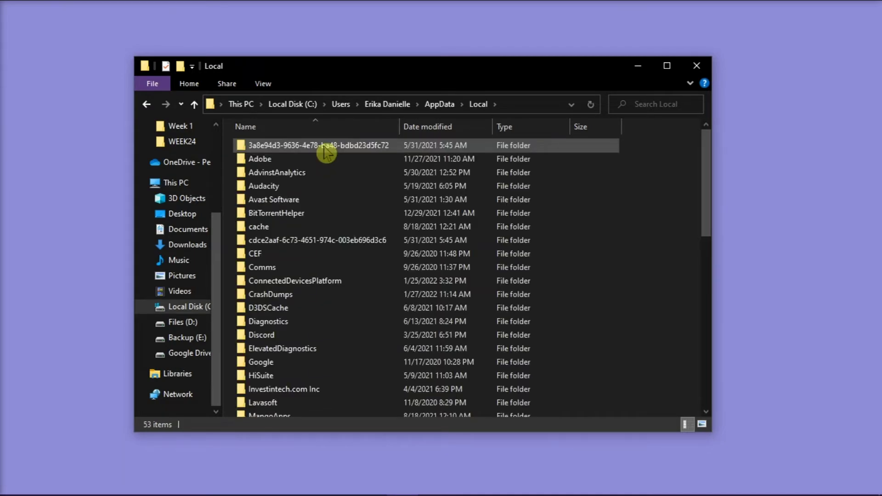
scroll(362, 299, "down", 3)
Open Microsoft\OneNote\16.0 and bring up the context menu for the cache folder.
double_click(362, 288)
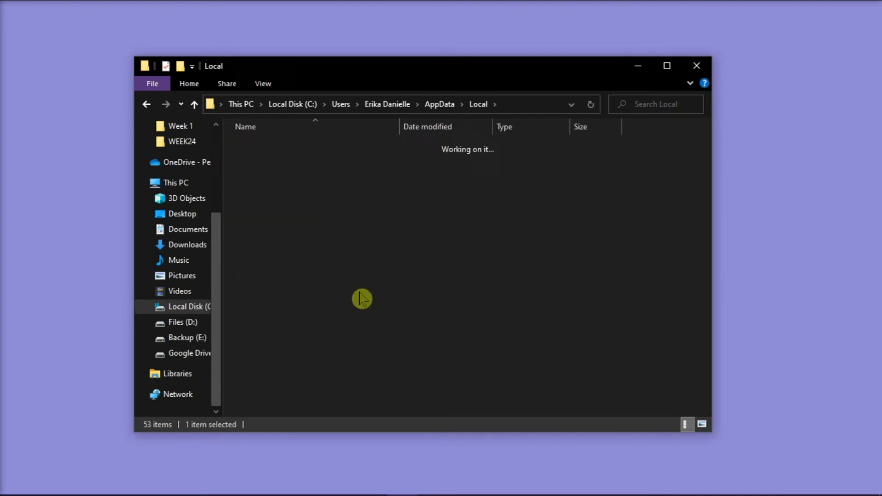
scroll(361, 299, "down", 3)
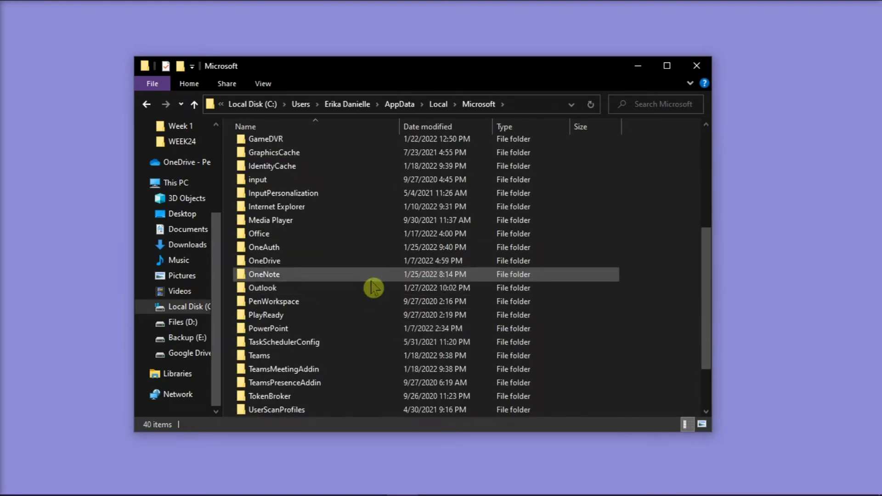
double_click(365, 274)
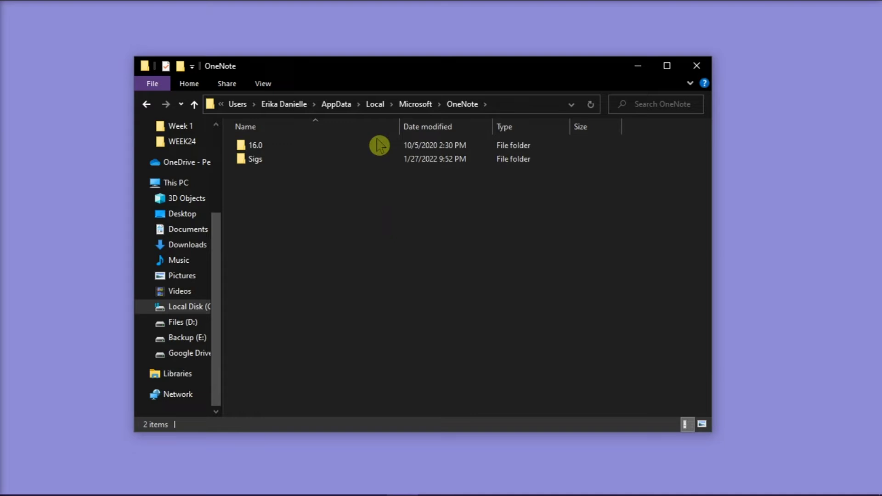
double_click(378, 145)
left_click(391, 160)
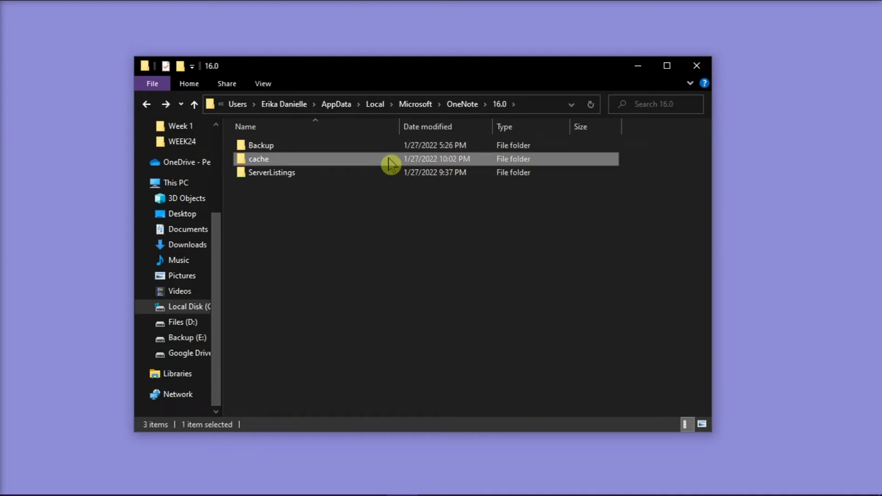
right_click(391, 163)
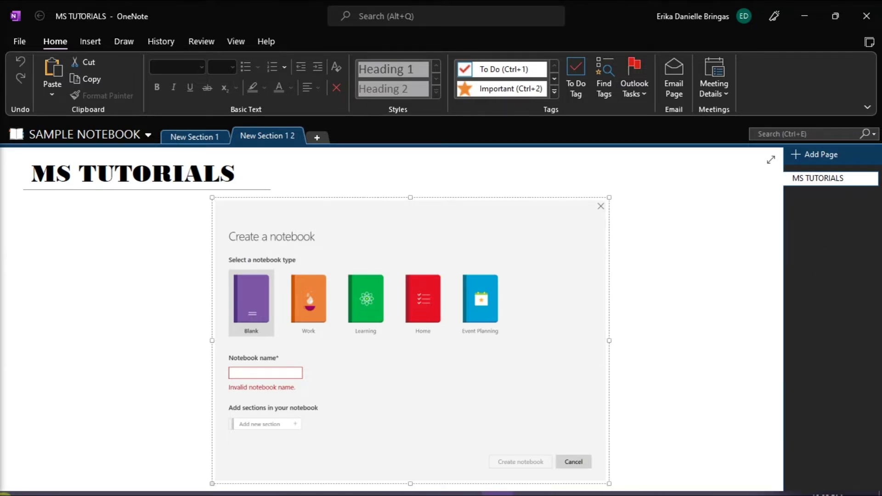
Open Control Panel and show the installed programs list in Programs and Features.
key("super")
type("control panel")
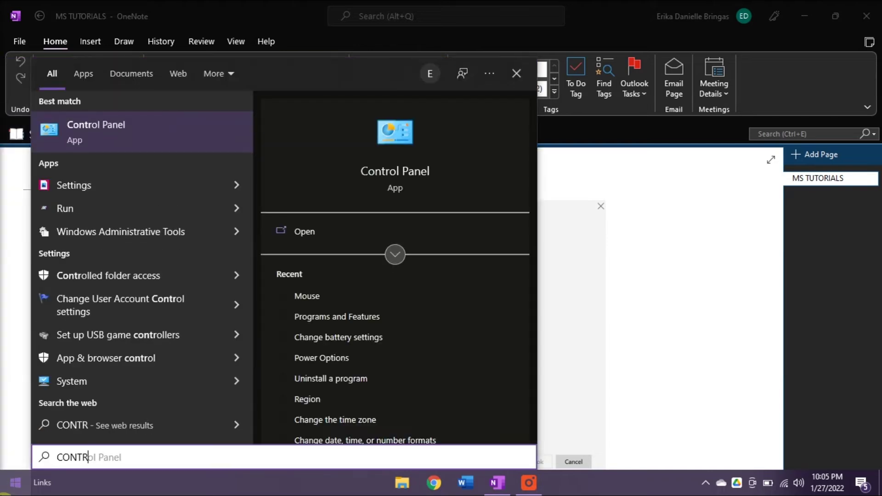
key("Return")
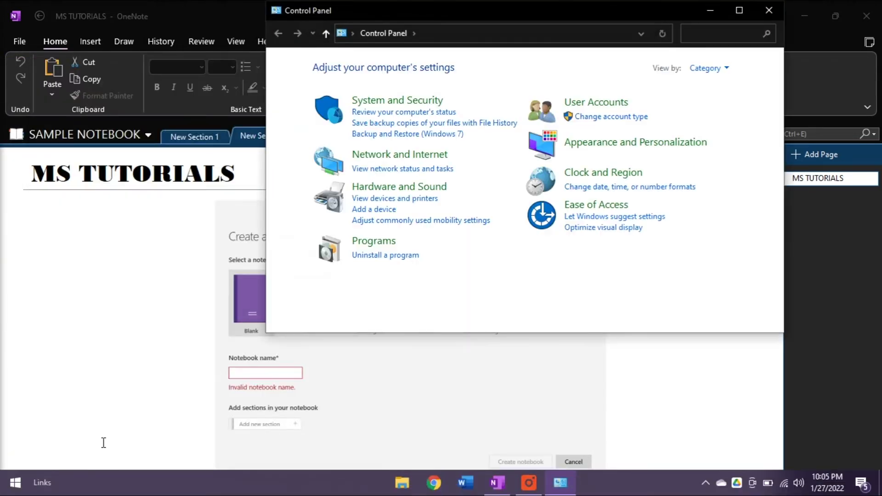
left_click(383, 243)
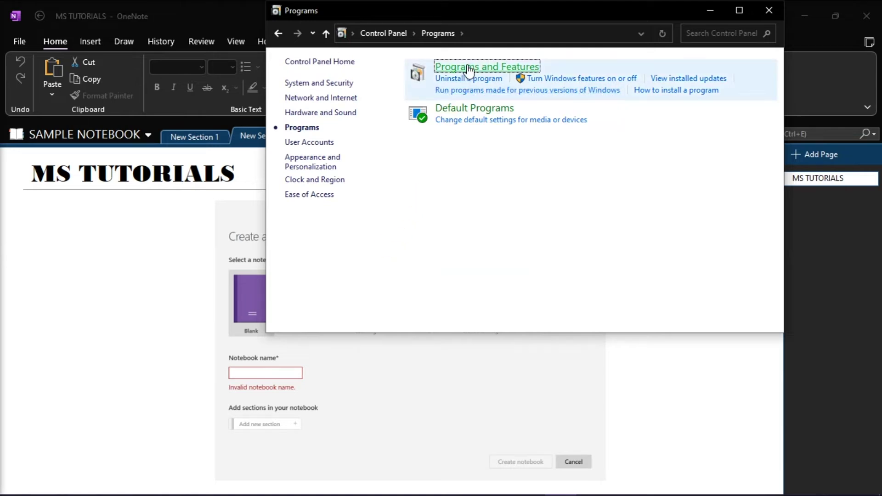
left_click(470, 69)
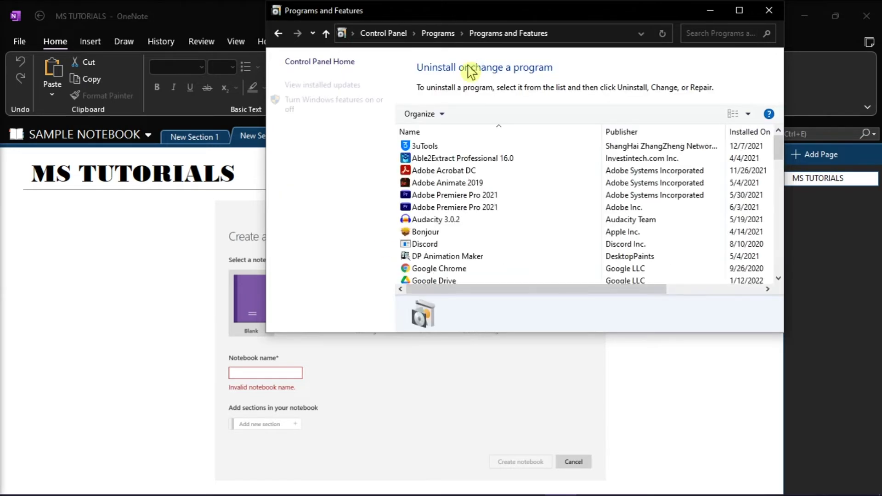
left_click_drag(520, 21, 483, 87)
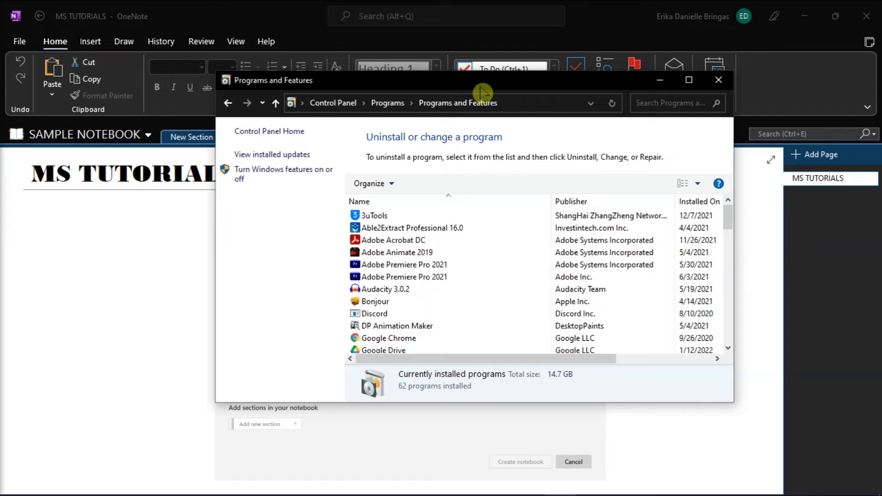
scroll(443, 292, "down", 5)
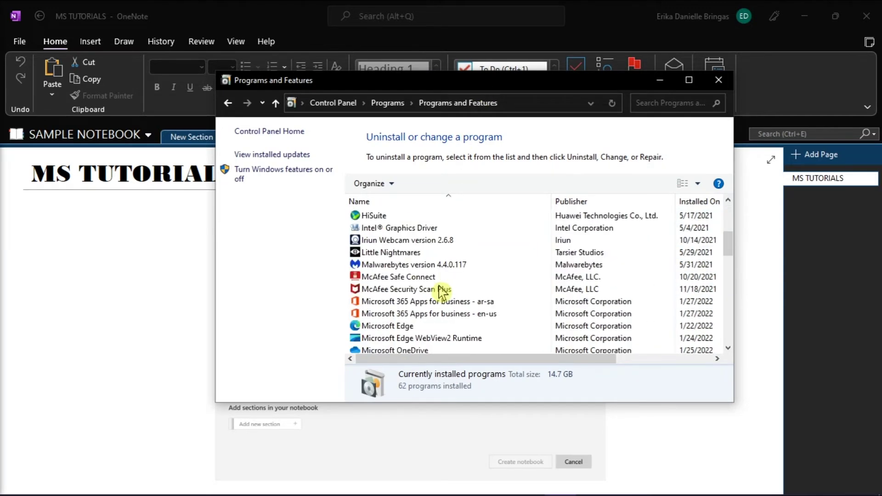
scroll(443, 293, "down", 3)
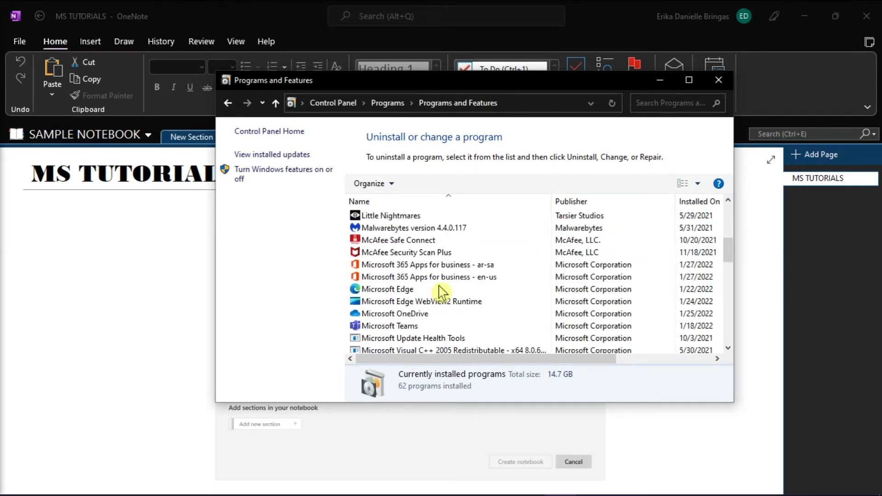
Run a Quick Repair on Microsoft 365 Apps for business - en-us and dismiss the completion message.
left_click(442, 277)
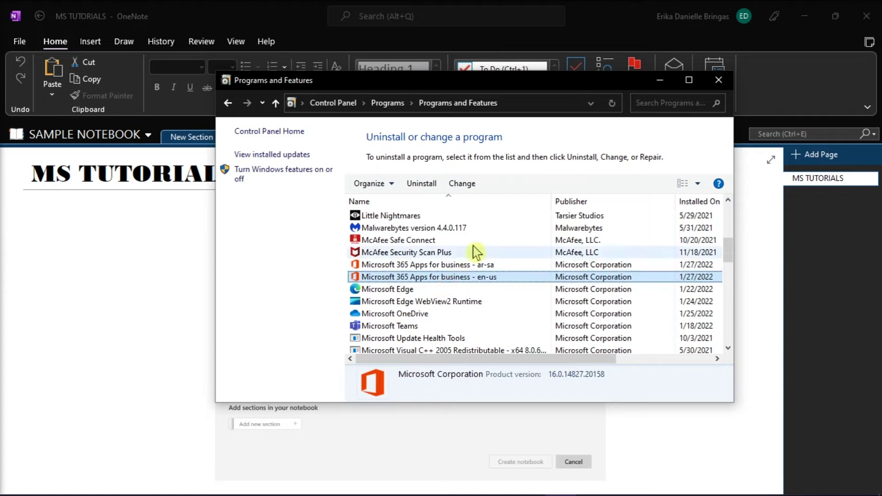
left_click(463, 183)
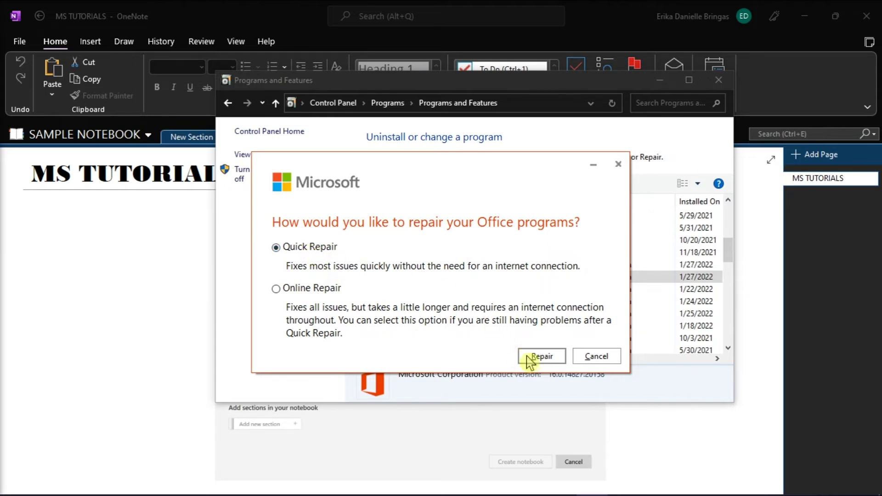
left_click(542, 356)
left_click(527, 330)
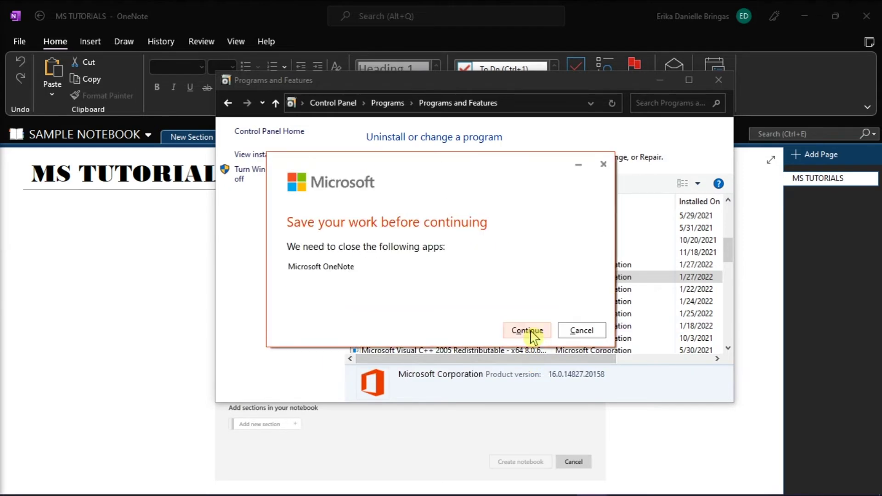
left_click(528, 330)
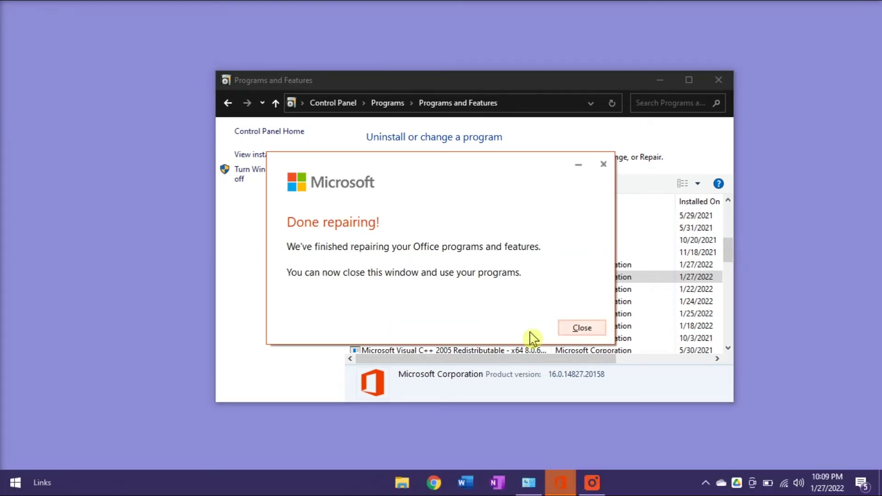
left_click(581, 327)
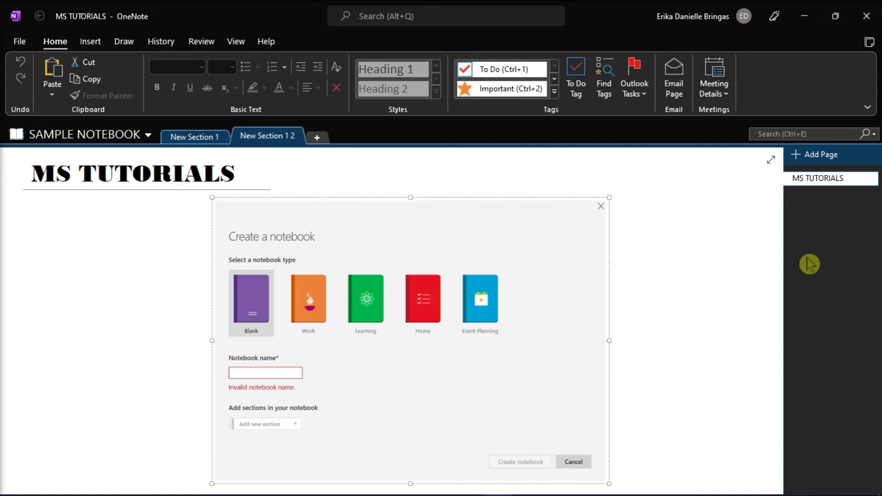
left_click(15, 482)
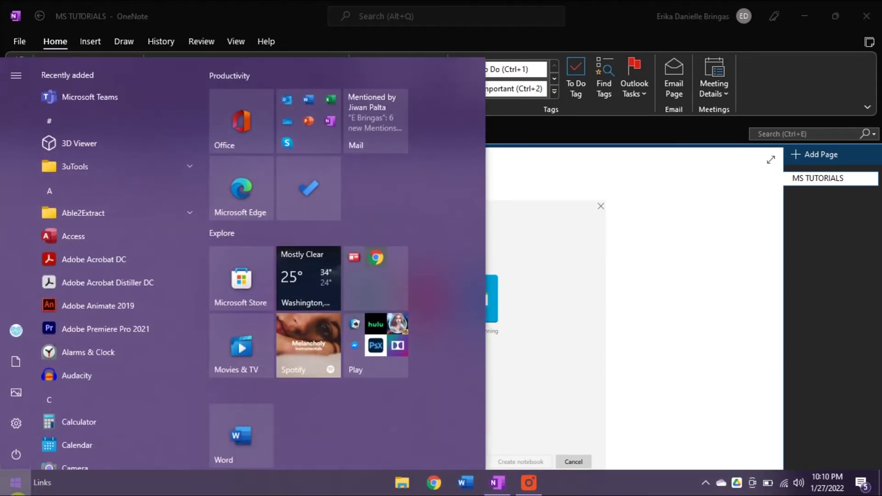
type("CONTROL PANEL")
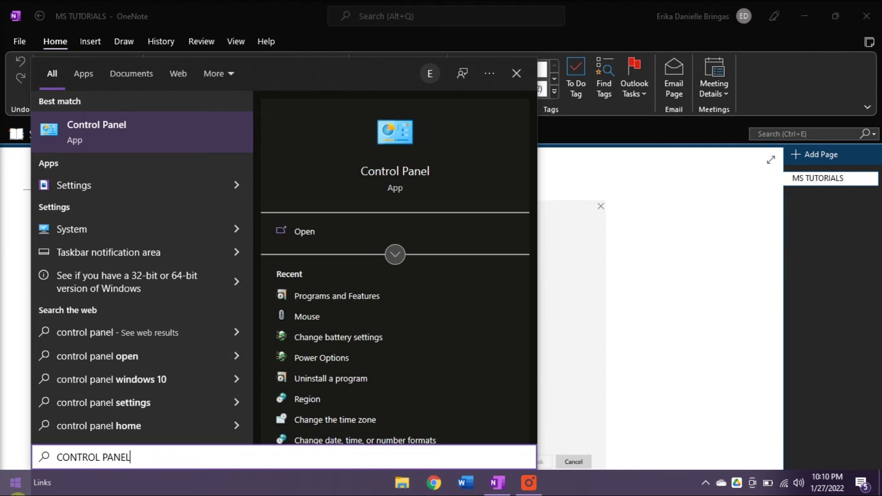
key("Return")
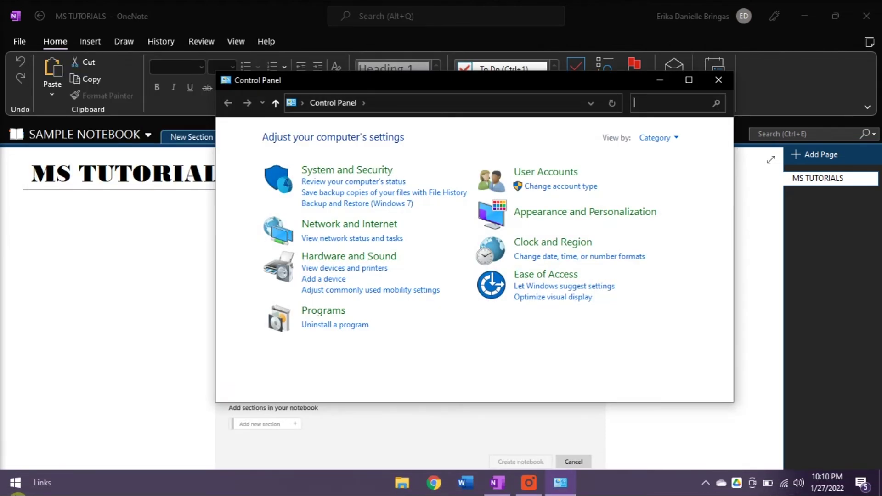
left_click(324, 310)
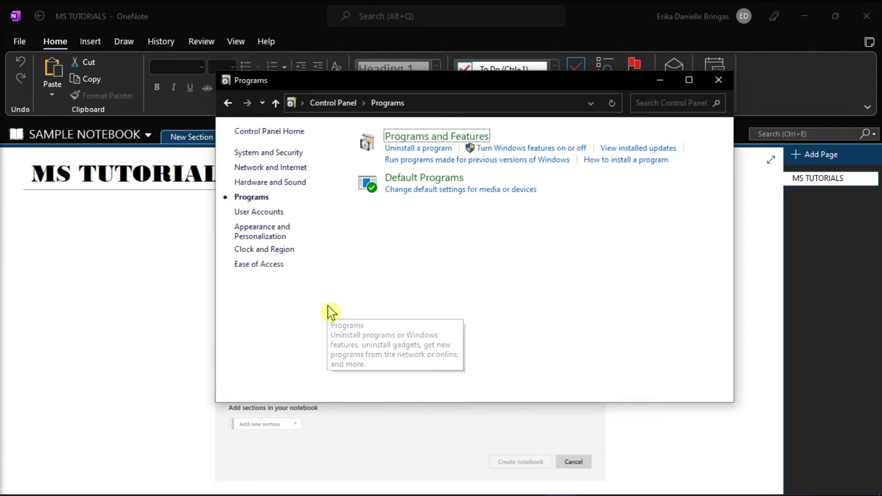
left_click(429, 139)
scroll(474, 315, "down", 5)
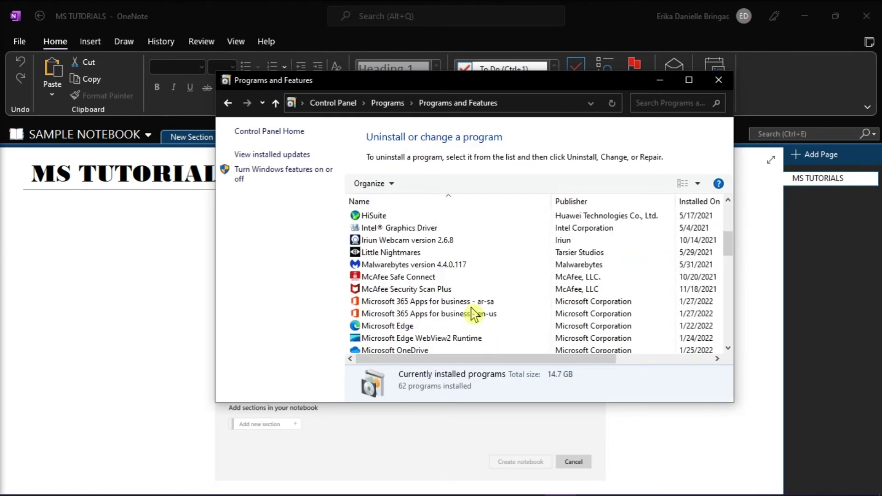
left_click(475, 315)
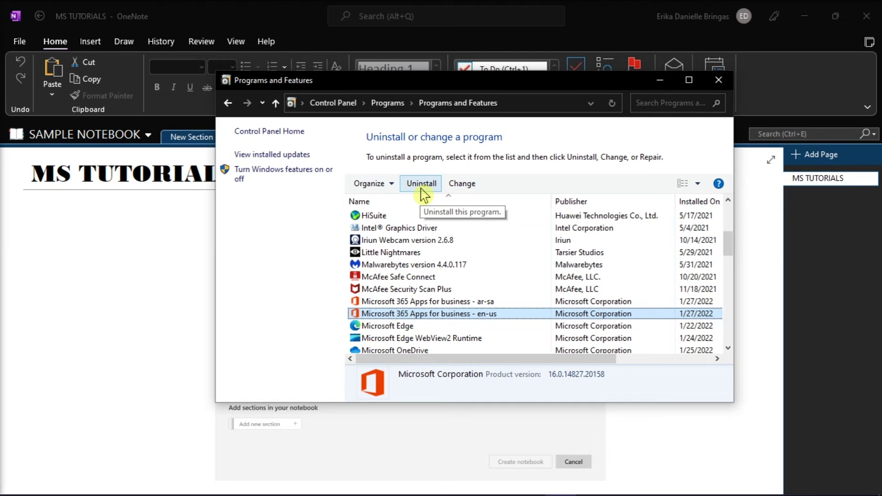
left_click(823, 302)
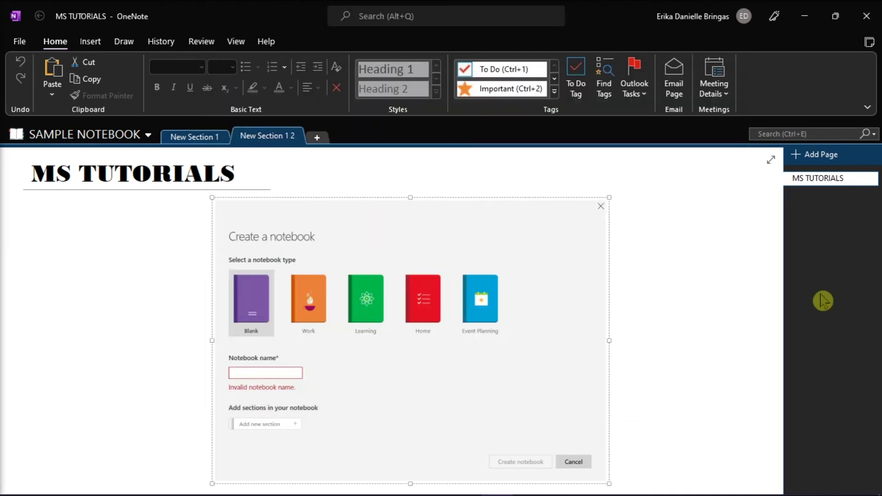